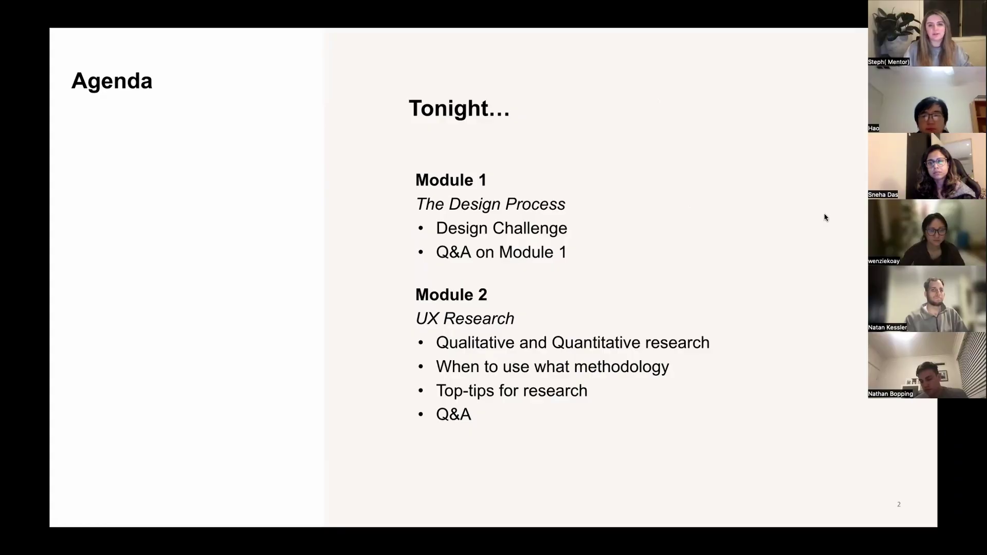
Advance to the next slide, showing replies on classmates' pitch submissions
{"action": "key", "text": "Right"}
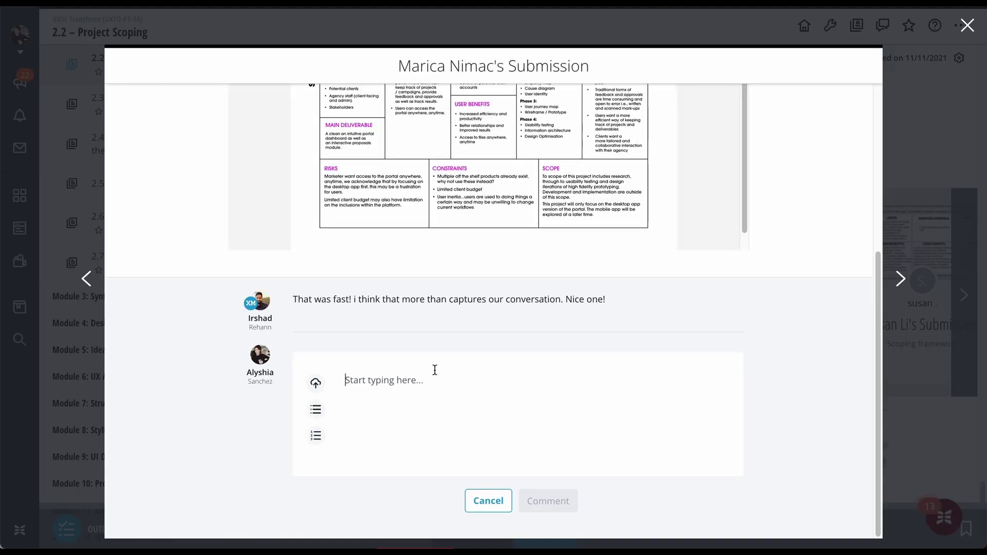
{"action": "scroll", "coordinate": [772, 163], "scroll_direction": "up", "scroll_amount": 3}
{"action": "scroll", "coordinate": [771, 162], "scroll_direction": "down", "scroll_amount": 3}
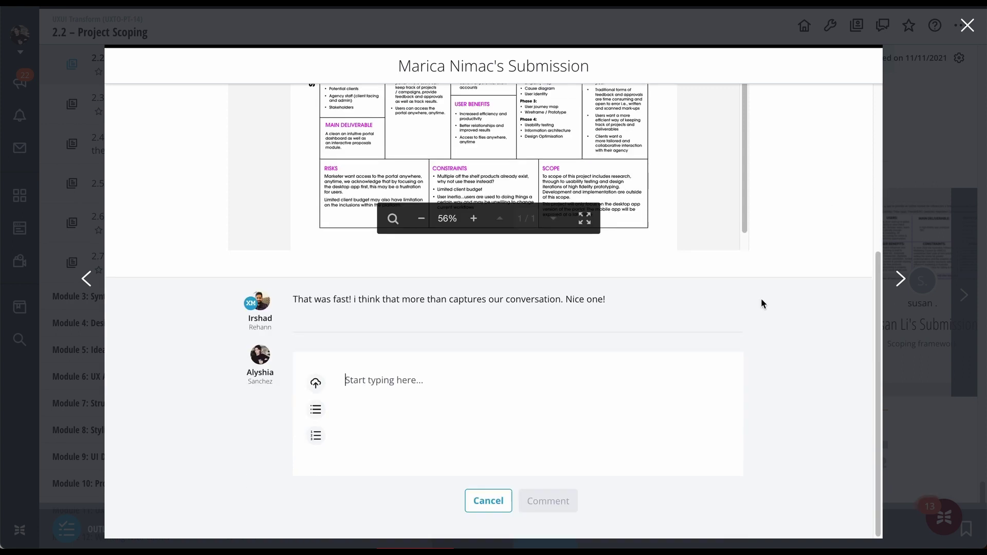
{"action": "type", "text": "Agreed! This looks g"}
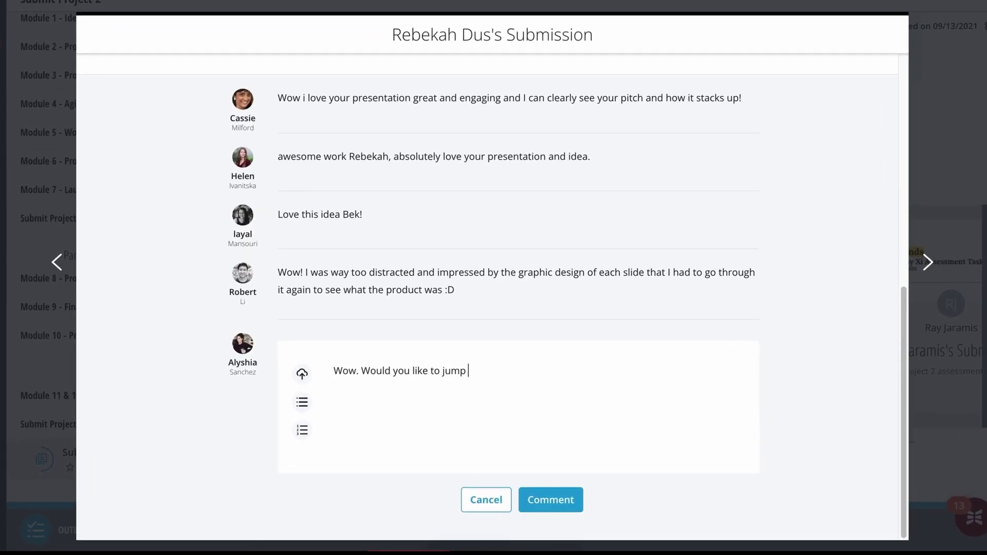
{"action": "type", "text": "all to talk about how we"}
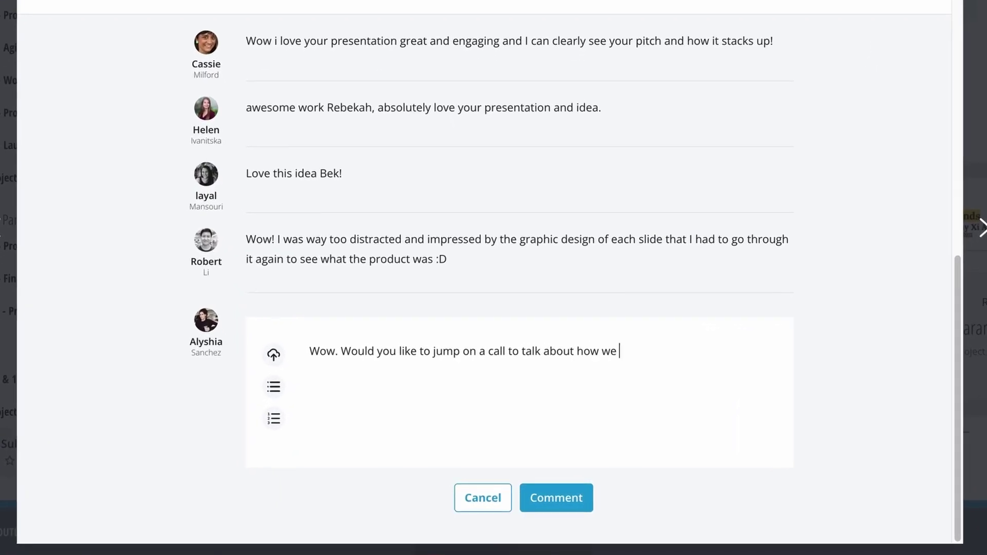
{"action": "type", "text": " might make your ide"}
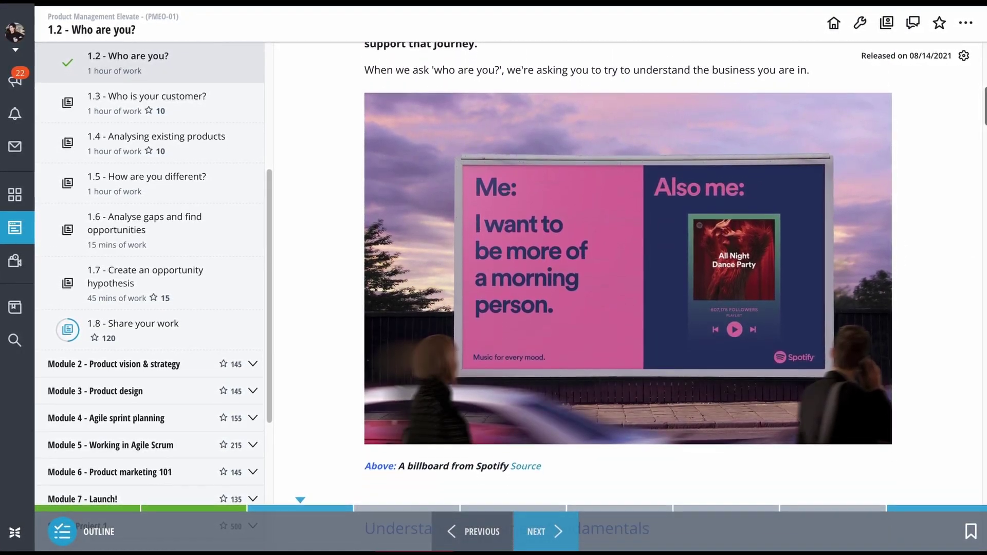
{"action": "scroll", "coordinate": [627, 278], "scroll_direction": "down", "scroll_amount": 1}
{"action": "scroll", "coordinate": [629, 278], "scroll_direction": "down", "scroll_amount": 3}
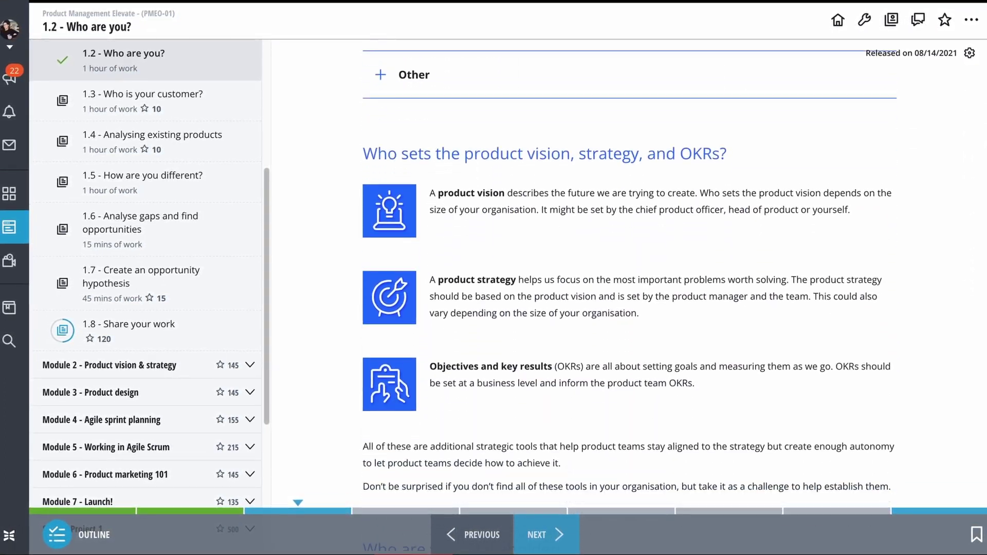
{"action": "scroll", "coordinate": [627, 277], "scroll_direction": "down", "scroll_amount": 3}
{"action": "scroll", "coordinate": [628, 277], "scroll_direction": "down", "scroll_amount": 4}
{"action": "scroll", "coordinate": [627, 278], "scroll_direction": "down", "scroll_amount": 3}
{"action": "scroll", "coordinate": [628, 277], "scroll_direction": "down", "scroll_amount": 3}
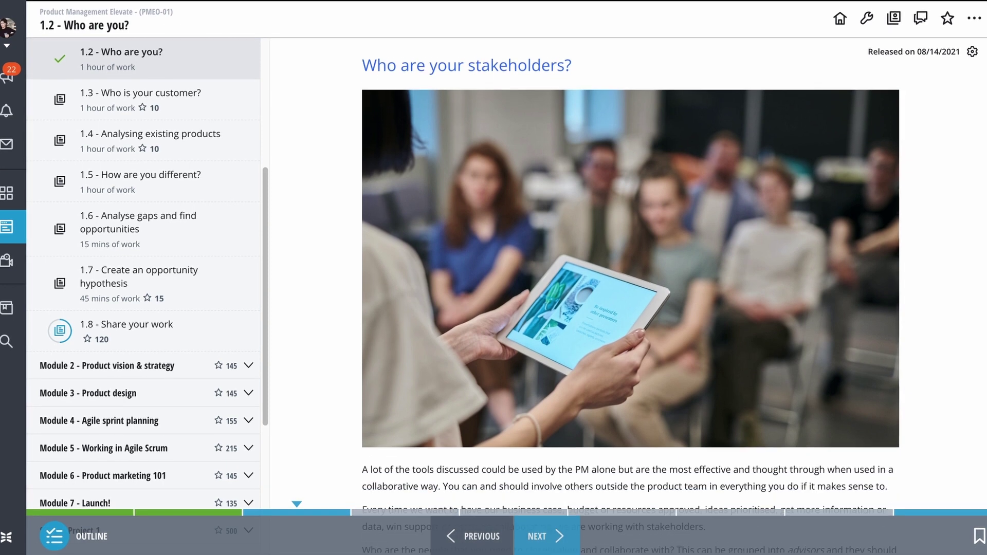
{"action": "scroll", "coordinate": [627, 278], "scroll_direction": "down", "scroll_amount": 4}
{"action": "scroll", "coordinate": [628, 278], "scroll_direction": "down", "scroll_amount": 2}
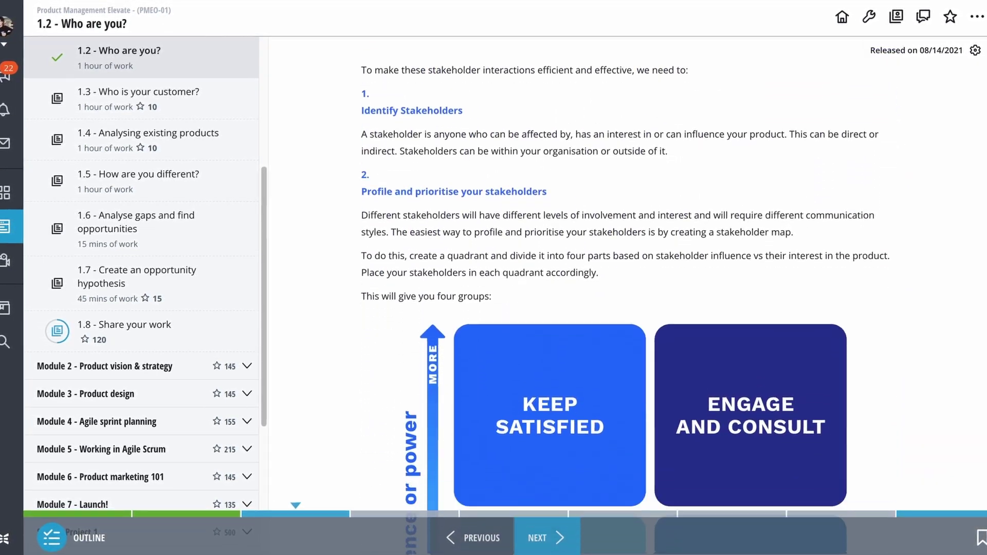
{"action": "scroll", "coordinate": [628, 278], "scroll_direction": "down", "scroll_amount": 3}
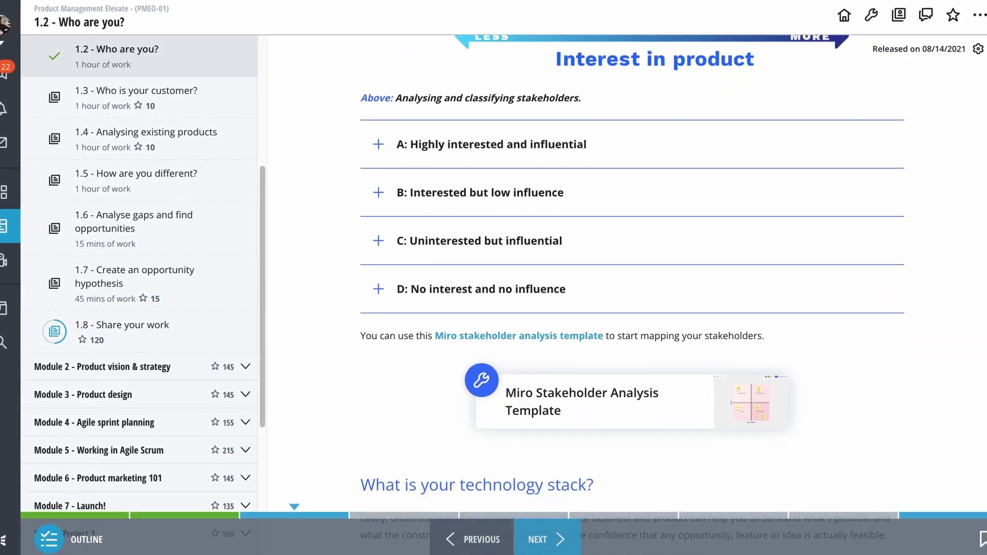
{"action": "scroll", "coordinate": [628, 278], "scroll_direction": "down", "scroll_amount": 3}
{"action": "scroll", "coordinate": [628, 279], "scroll_direction": "down", "scroll_amount": 2}
{"action": "scroll", "coordinate": [628, 278], "scroll_direction": "down", "scroll_amount": 2}
{"action": "scroll", "coordinate": [628, 279], "scroll_direction": "down", "scroll_amount": 2}
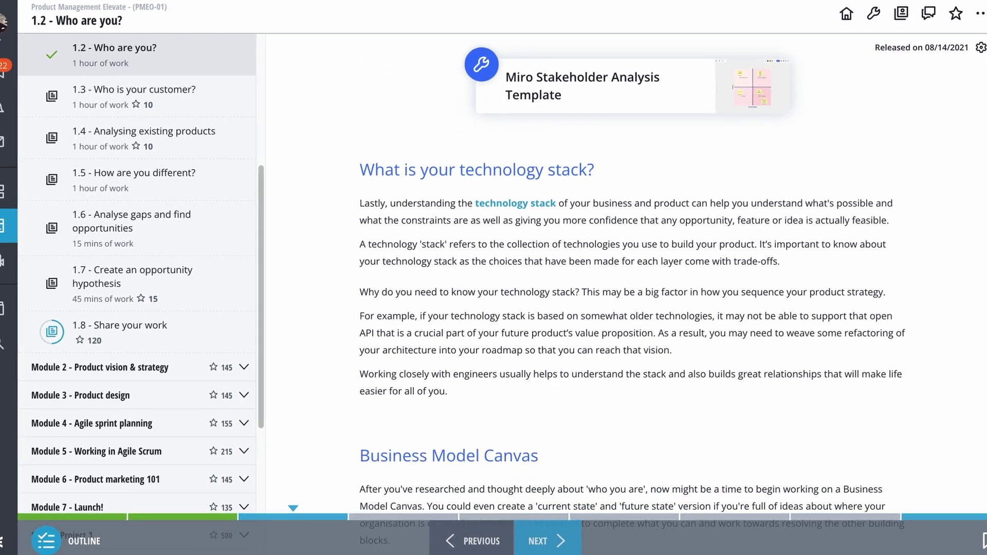
{"action": "scroll", "coordinate": [629, 278], "scroll_direction": "down", "scroll_amount": 2}
{"action": "scroll", "coordinate": [628, 278], "scroll_direction": "down", "scroll_amount": 2}
{"action": "scroll", "coordinate": [629, 278], "scroll_direction": "down", "scroll_amount": 3}
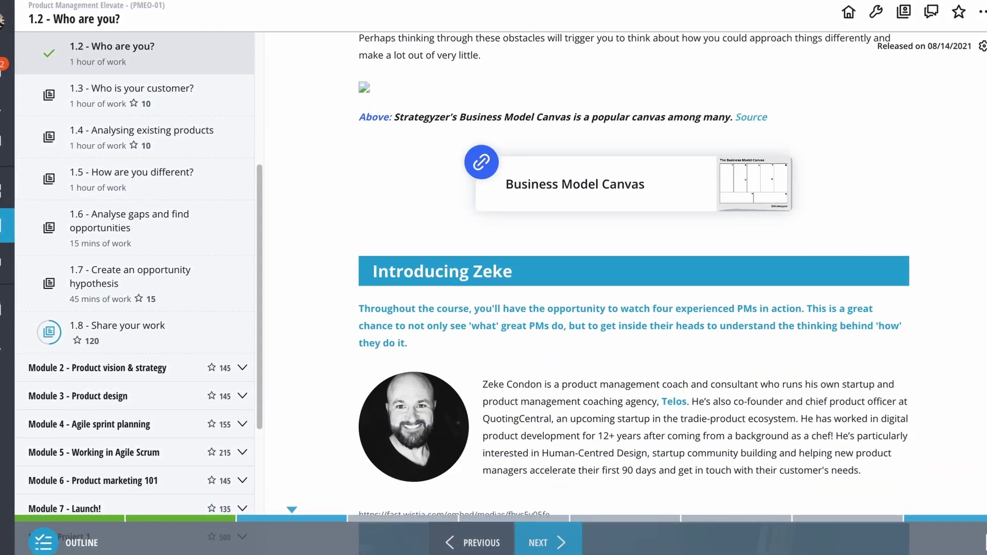
{"action": "scroll", "coordinate": [629, 278], "scroll_direction": "down", "scroll_amount": 3}
{"action": "scroll", "coordinate": [629, 278], "scroll_direction": "down", "scroll_amount": 2}
{"action": "scroll", "coordinate": [628, 278], "scroll_direction": "down", "scroll_amount": 3}
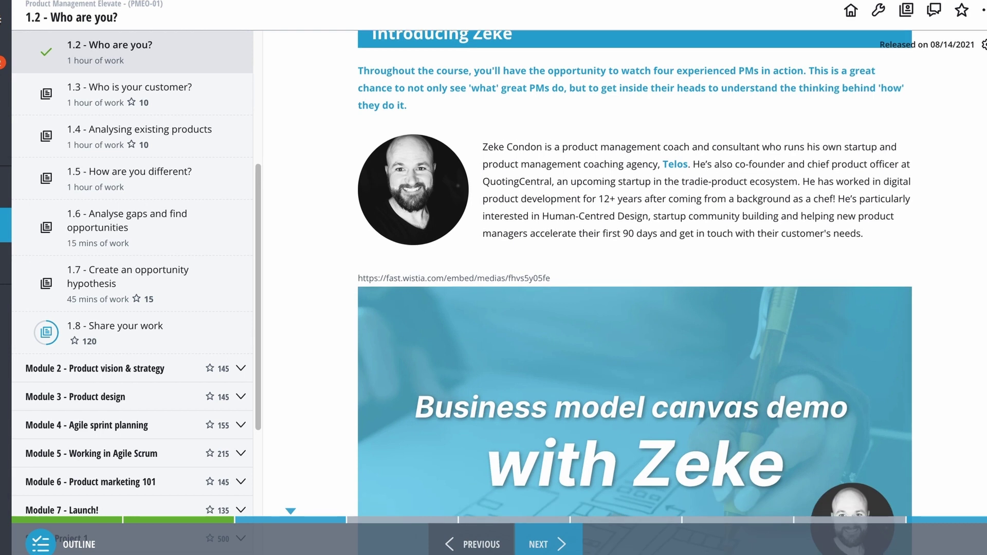
{"action": "scroll", "coordinate": [629, 278], "scroll_direction": "down", "scroll_amount": 2}
{"action": "scroll", "coordinate": [368, 401], "scroll_direction": "down", "scroll_amount": 2}
{"action": "scroll", "coordinate": [368, 385], "scroll_direction": "down", "scroll_amount": 1}
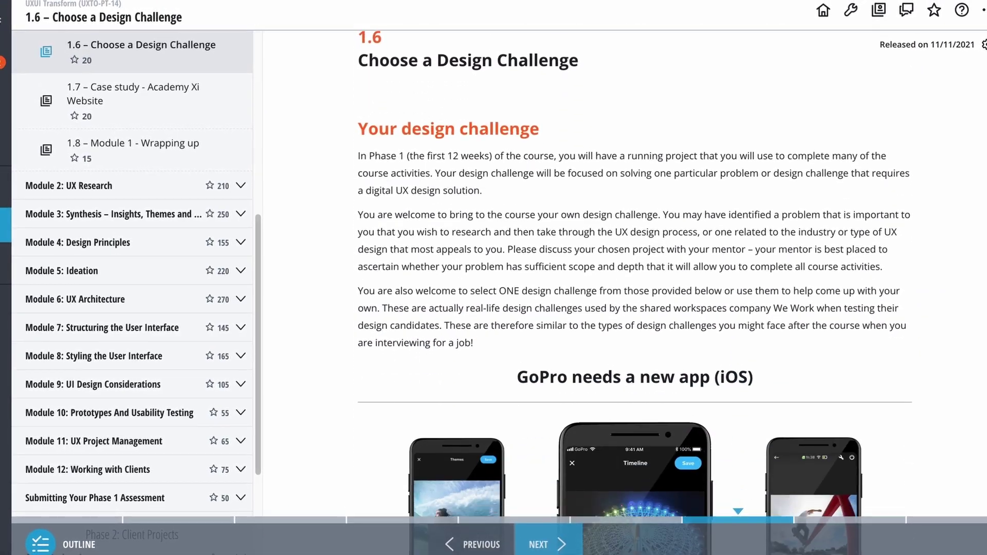
{"action": "scroll", "coordinate": [617, 308], "scroll_direction": "down", "scroll_amount": 4}
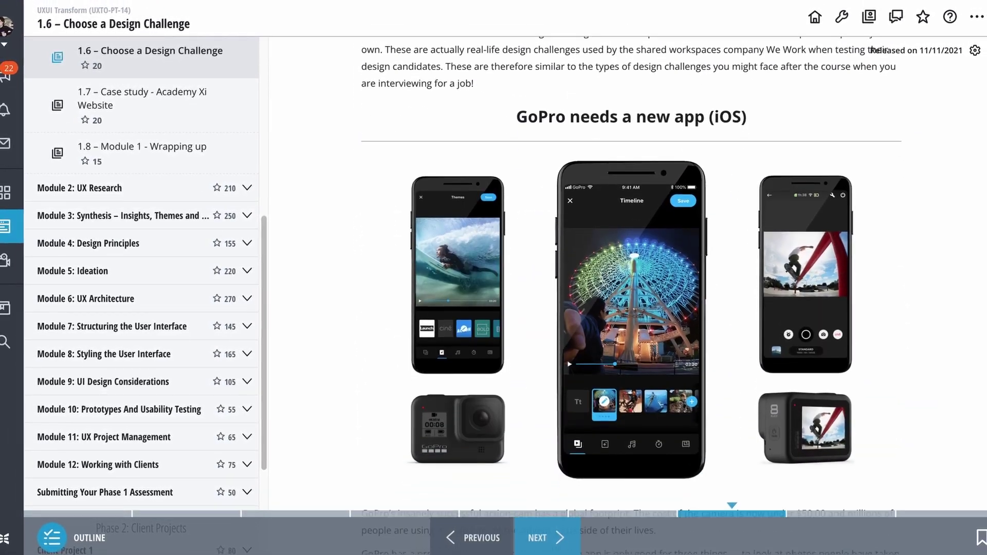
{"action": "scroll", "coordinate": [617, 309], "scroll_direction": "down", "scroll_amount": 3}
{"action": "scroll", "coordinate": [618, 308], "scroll_direction": "down", "scroll_amount": 5}
{"action": "scroll", "coordinate": [617, 309], "scroll_direction": "down", "scroll_amount": 4}
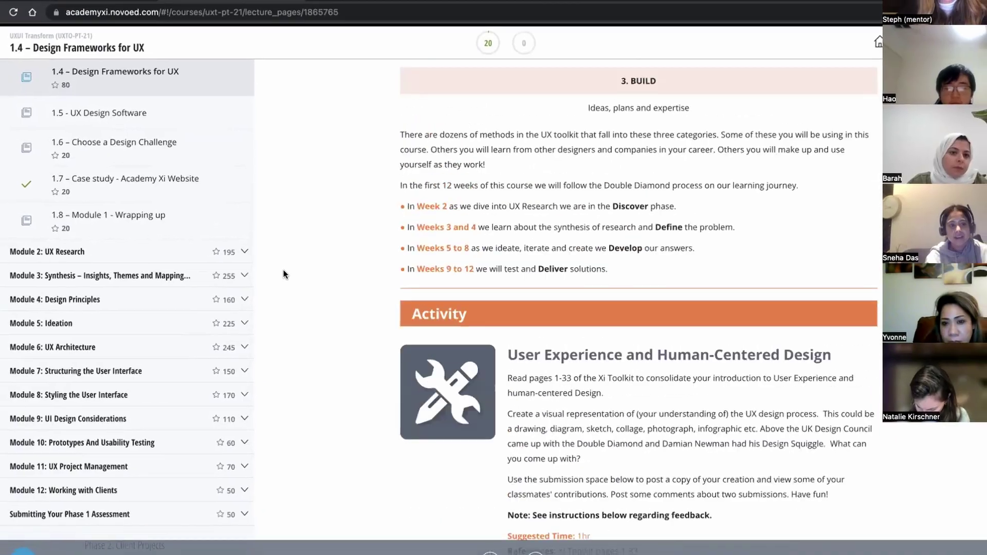
{"action": "scroll", "coordinate": [289, 269], "scroll_direction": "up", "scroll_amount": 10}
{"action": "scroll", "coordinate": [294, 270], "scroll_direction": "up", "scroll_amount": 10}
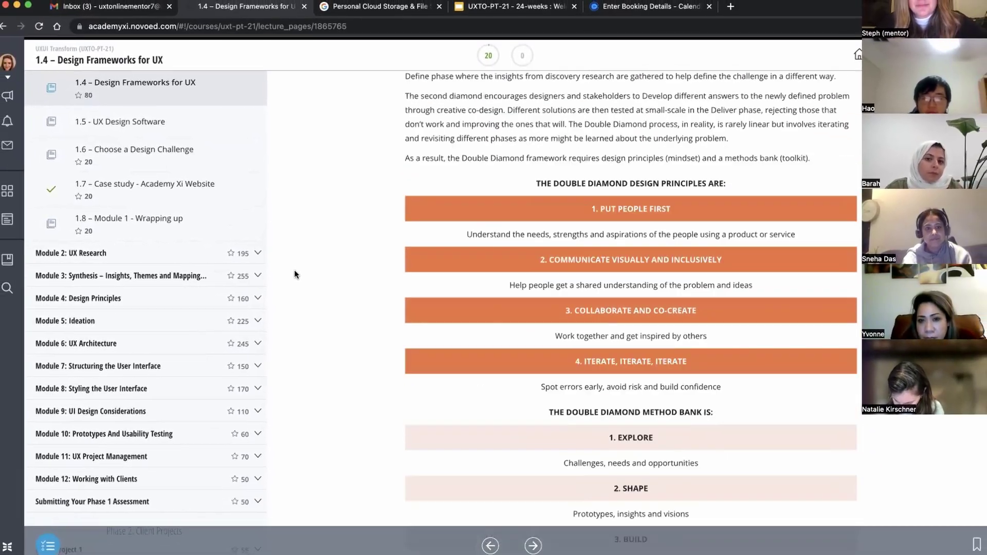
{"action": "scroll", "coordinate": [299, 270], "scroll_direction": "up", "scroll_amount": 8}
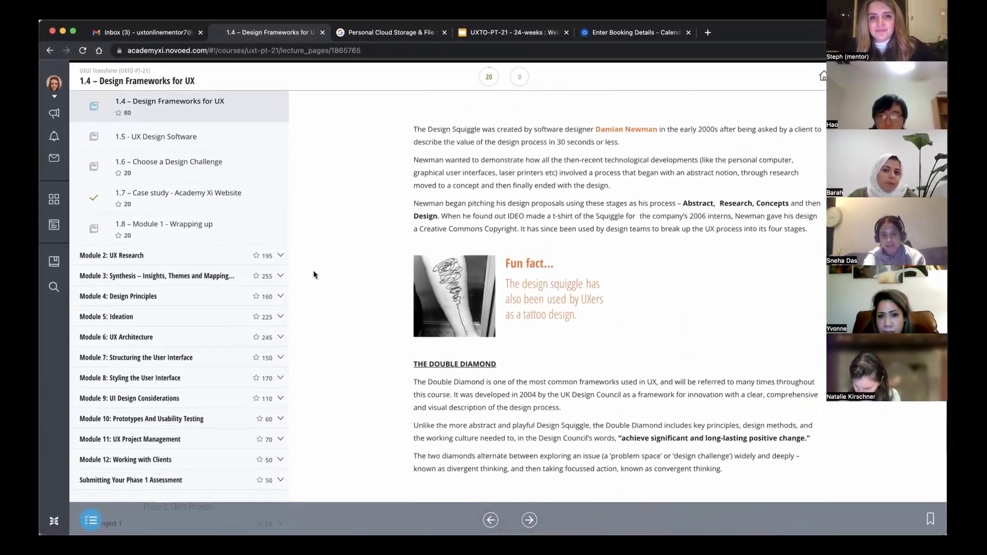